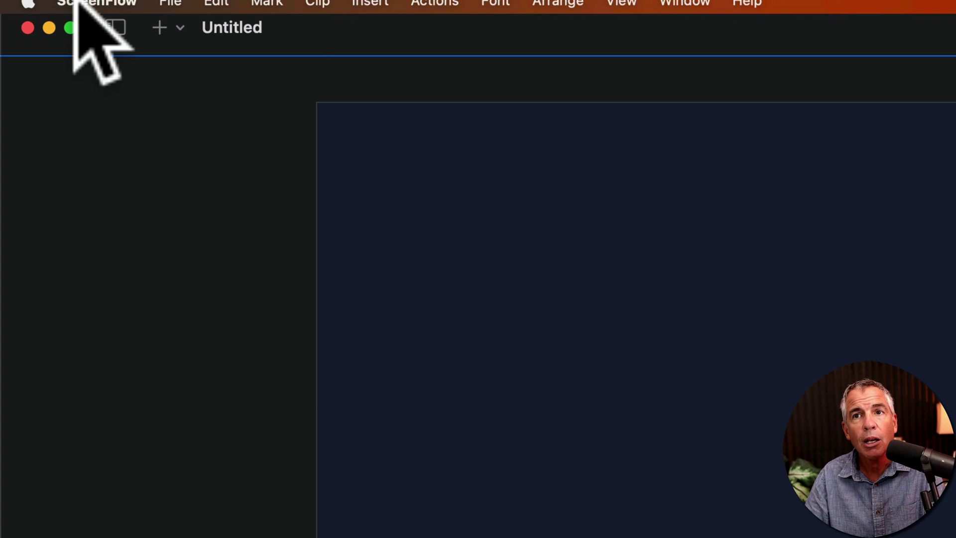
# Open ScreenFlow's Preferences window from the application menu.
pyautogui.click(80, 12)
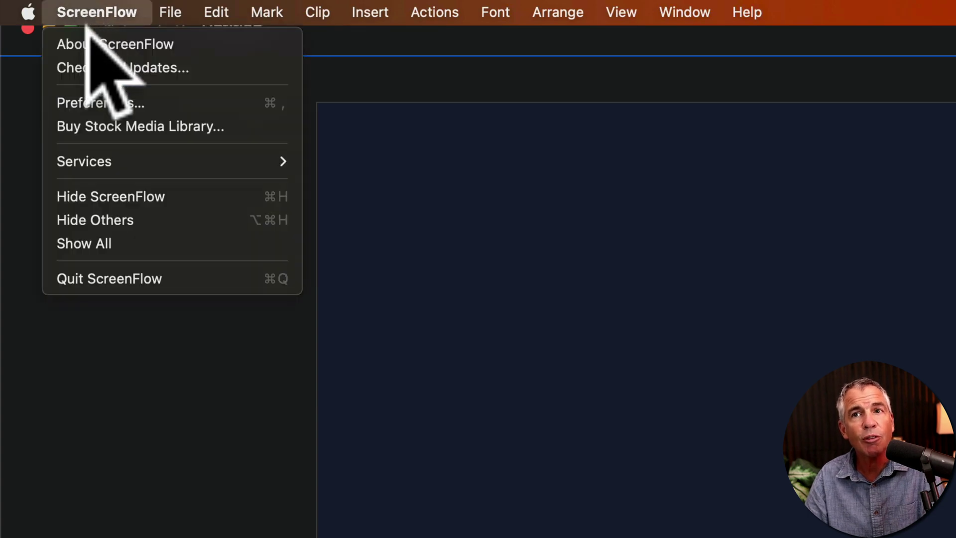
pyautogui.click(112, 103)
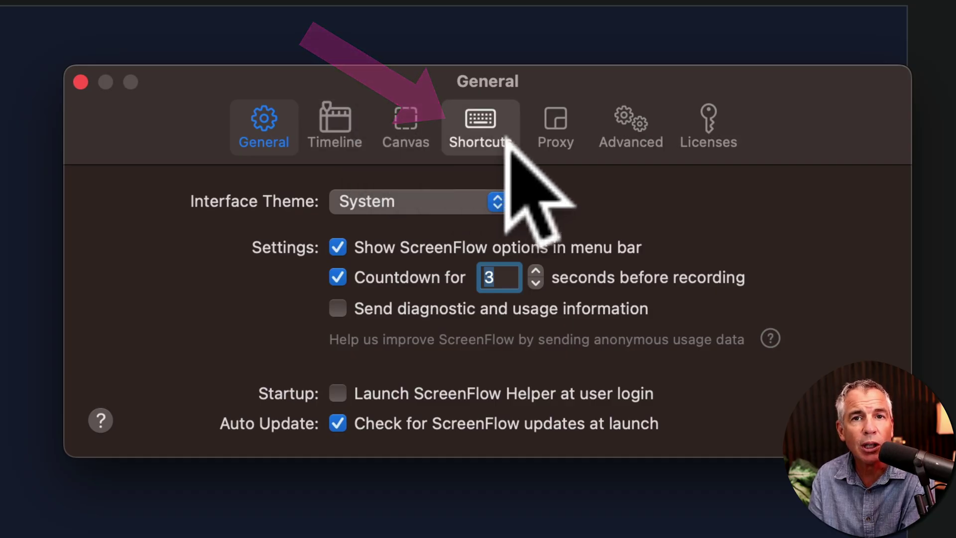
# Show the Shortcuts settings and search the list for 'narration', then for ';'.
pyautogui.click(512, 139)
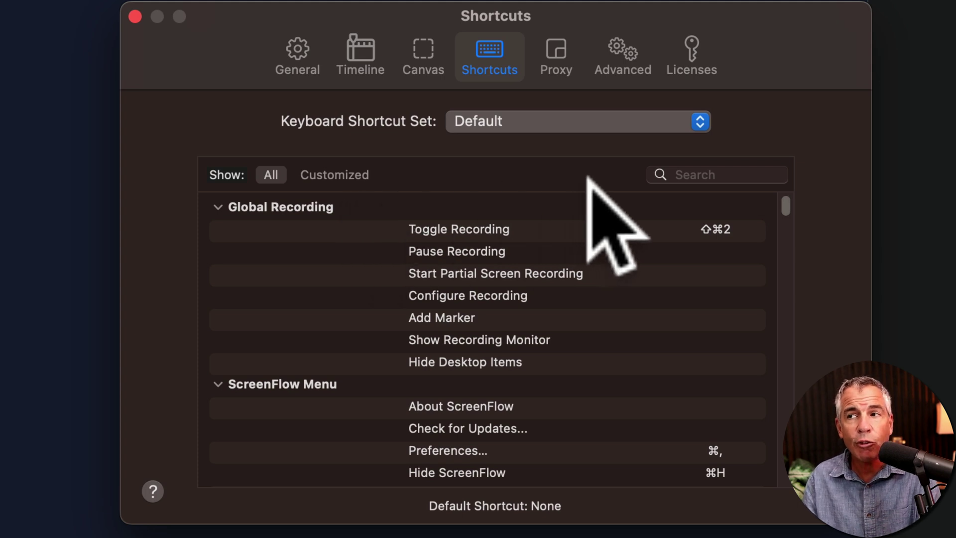
pyautogui.click(698, 175)
pyautogui.write('nar')
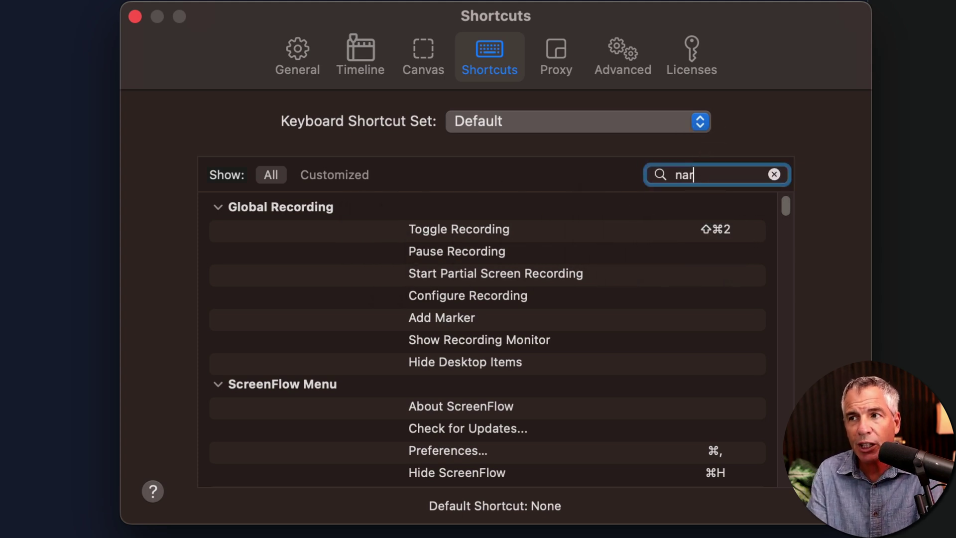
pyautogui.write('ration')
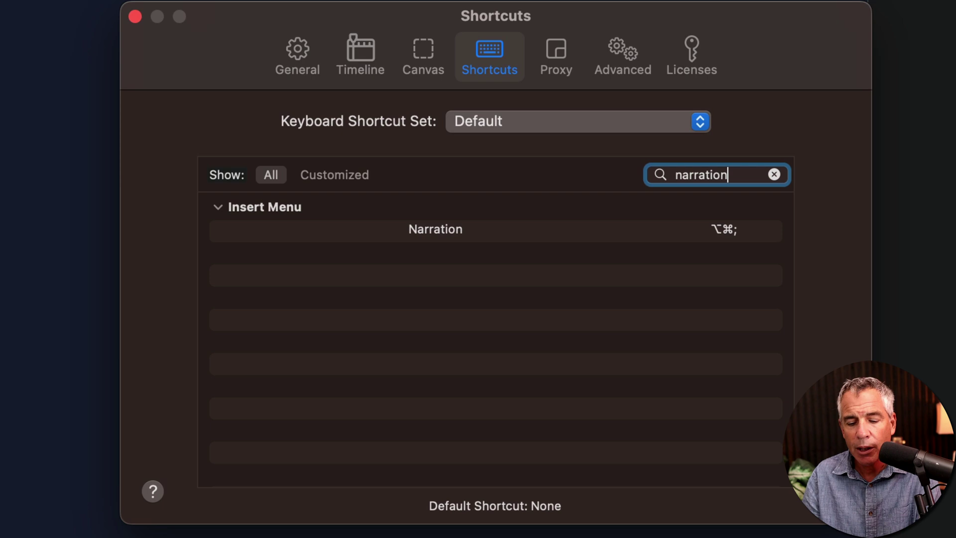
pyautogui.press('BackSpace')
pyautogui.press('BackSpace')
pyautogui.press('BackSpace')
pyautogui.press('BackSpace')
pyautogui.press('BackSpace')
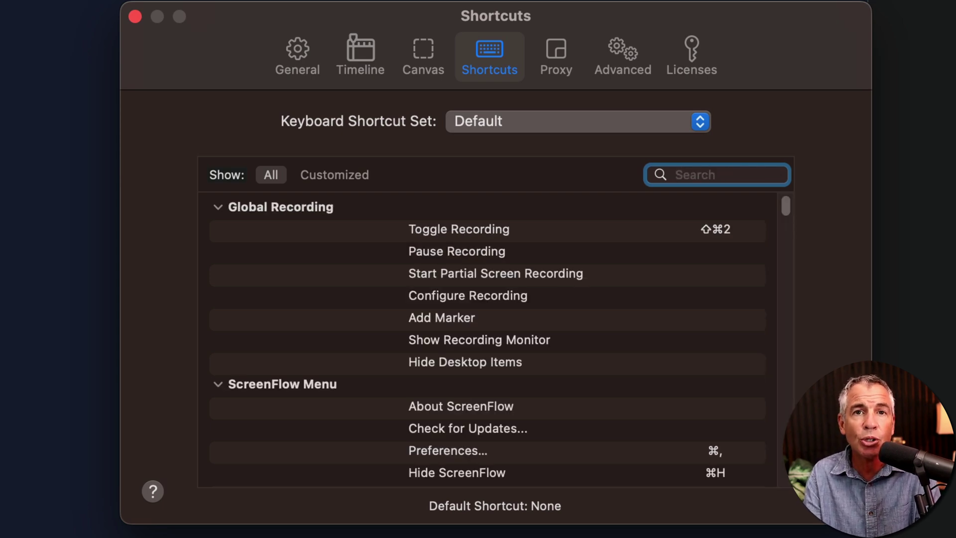
pyautogui.write(';')
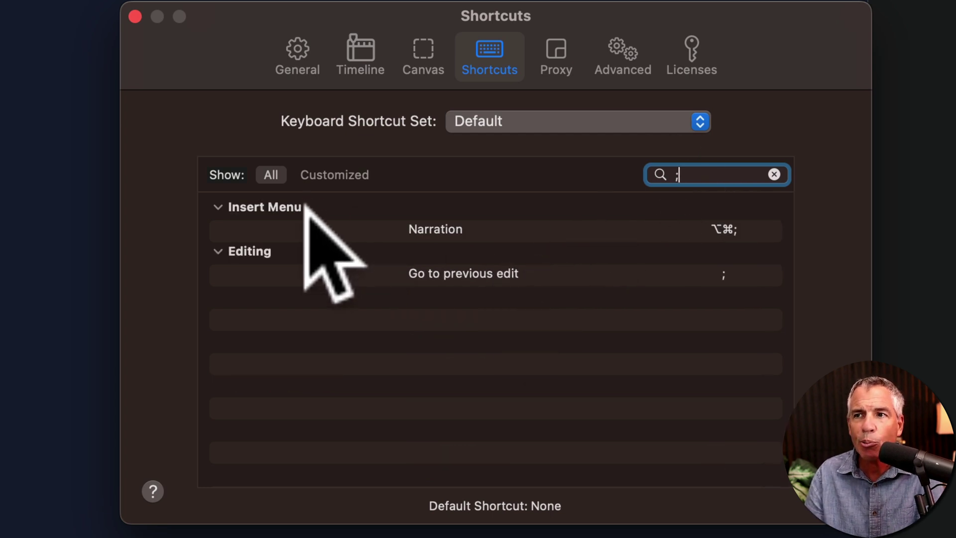
pyautogui.press('BackSpace')
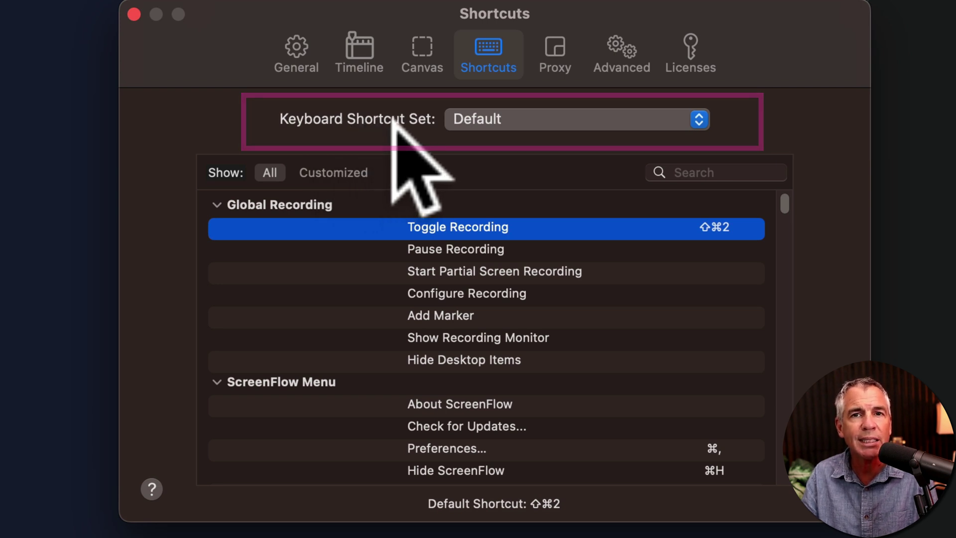
# Duplicate the Default shortcut set under a personal 'Keyboard Shortcuts' name and confirm it.
pyautogui.click(654, 115)
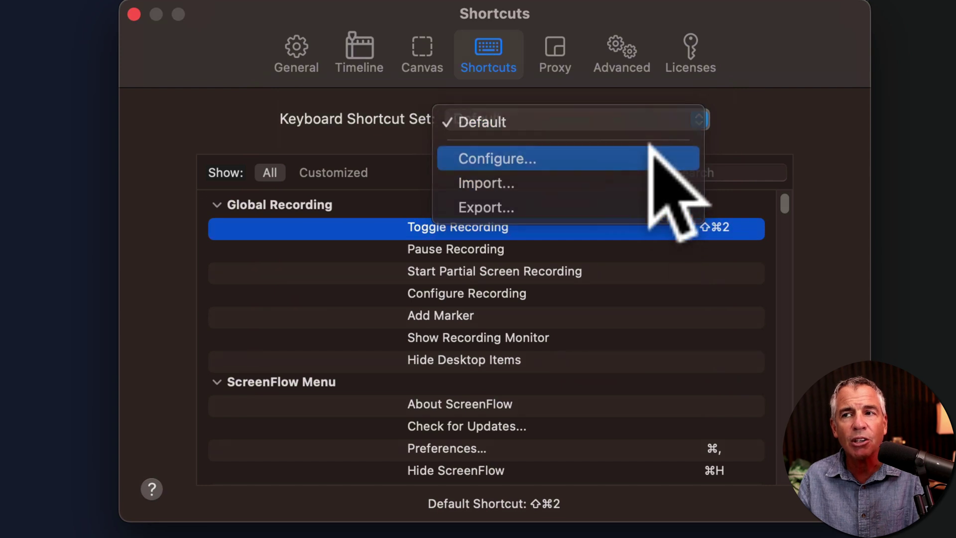
pyautogui.click(649, 147)
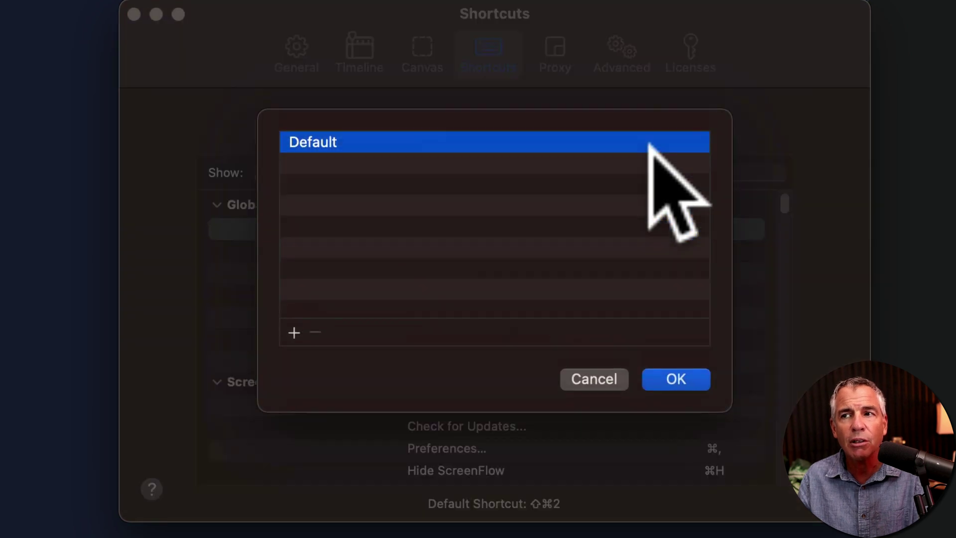
pyautogui.click(294, 330)
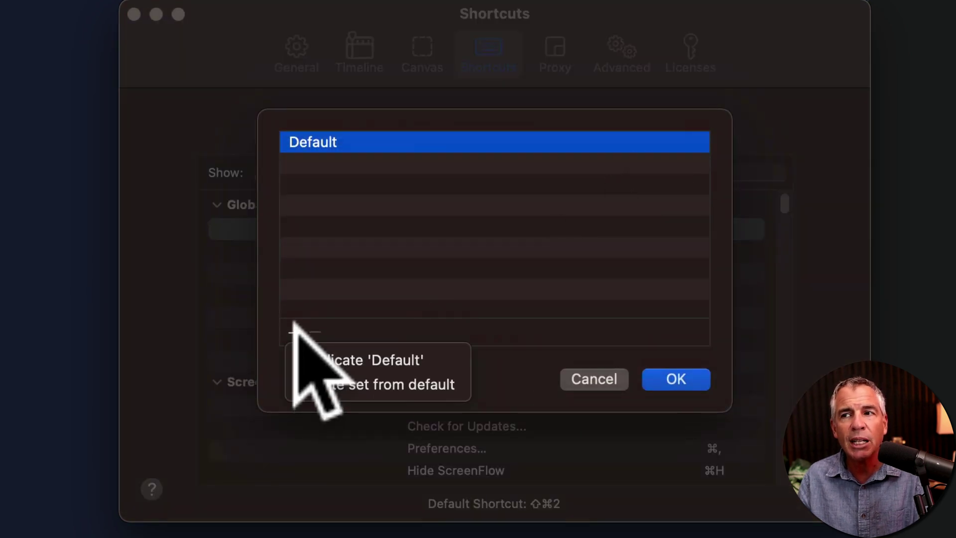
pyautogui.click(441, 351)
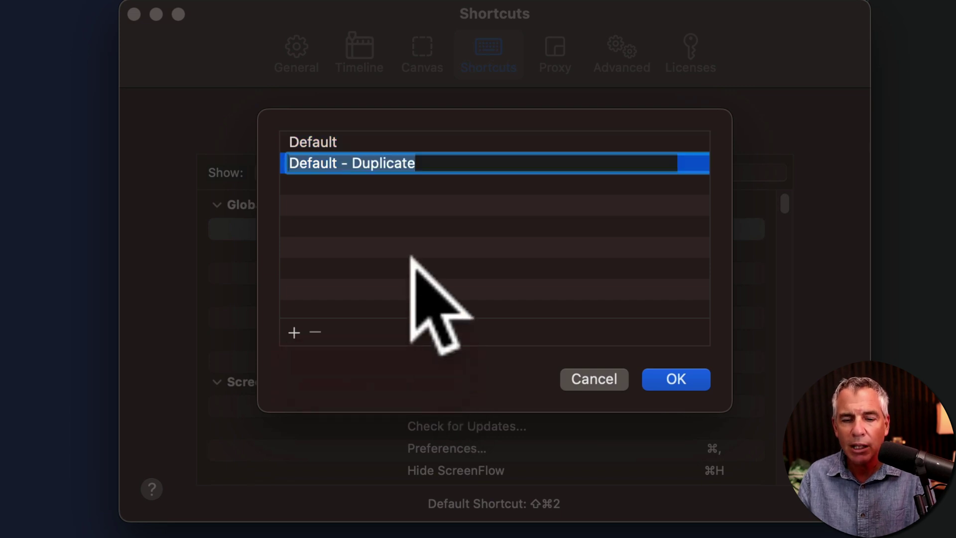
pyautogui.write("Mike's Keyboard Shortcuts")
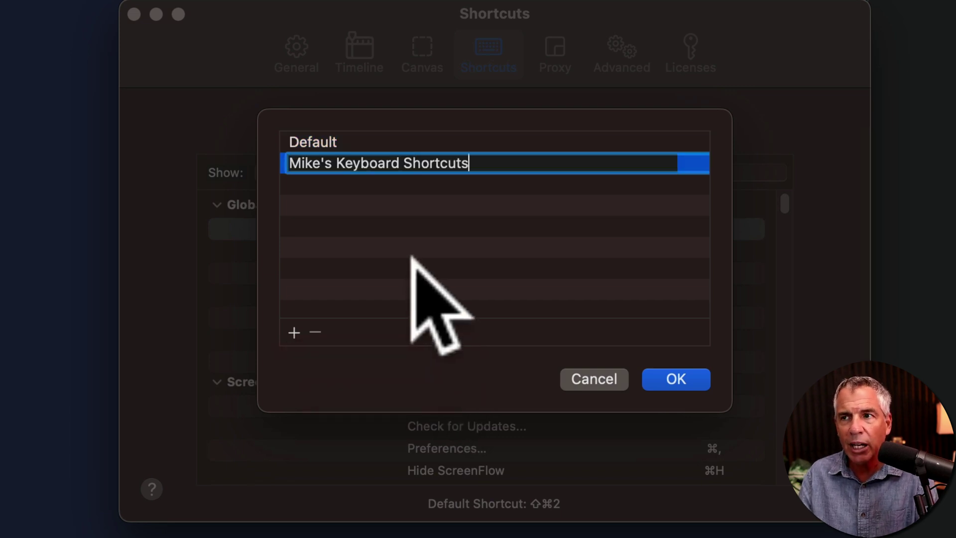
pyautogui.click(677, 380)
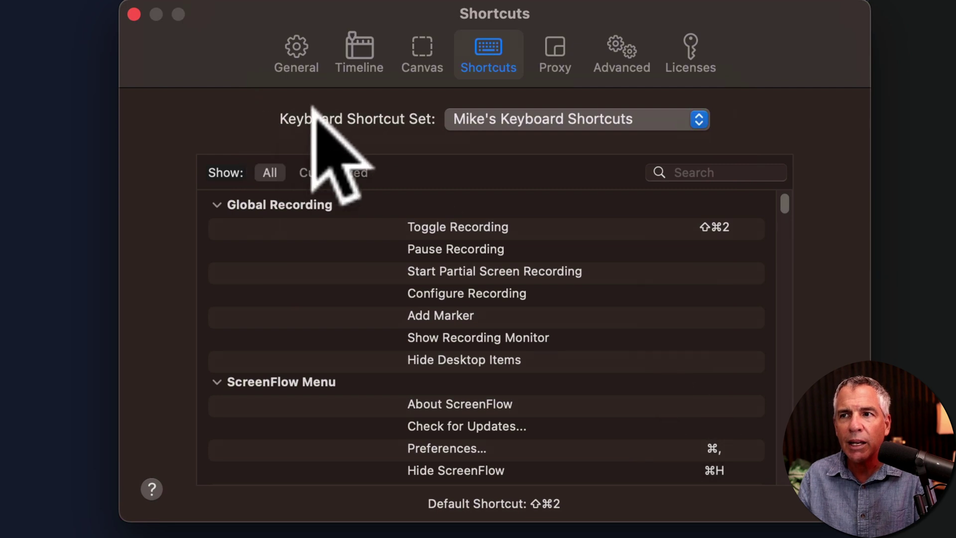
# Set the Keyboard Shortcut Set popup back to Default.
pyautogui.click(485, 119)
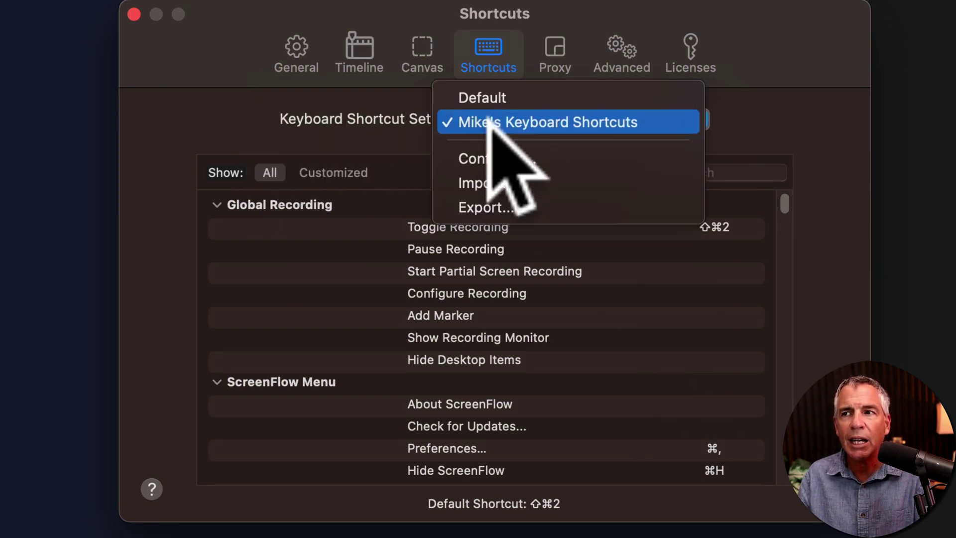
pyautogui.click(498, 97)
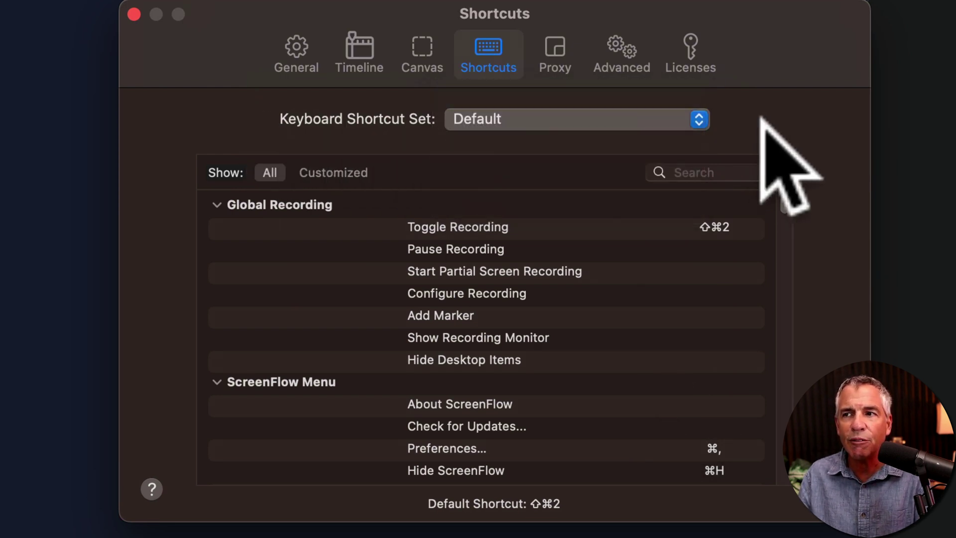
pyautogui.click(606, 120)
pyautogui.click(604, 145)
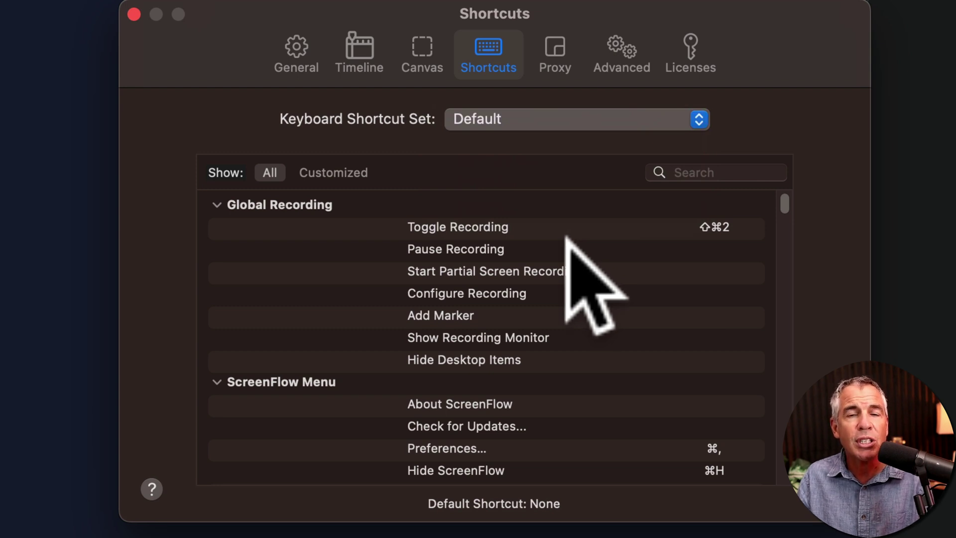
# Make an editable Duplicate of Default for Pause Recording and keep that set active.
pyautogui.click(488, 244)
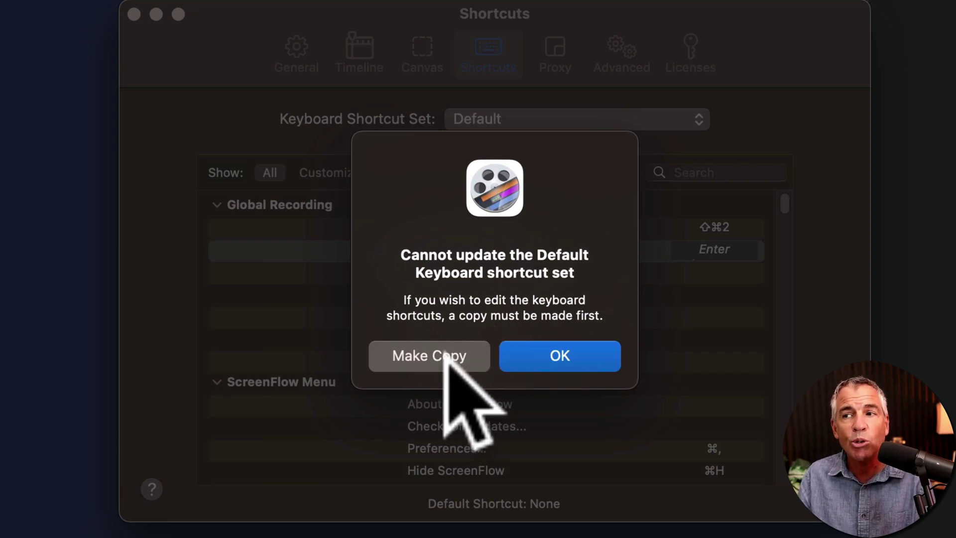
pyautogui.click(439, 346)
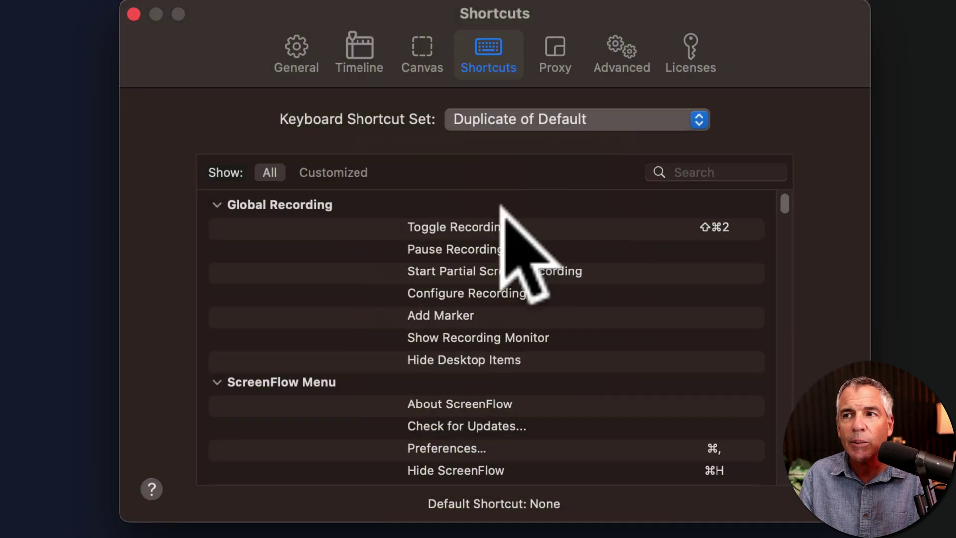
pyautogui.click(537, 121)
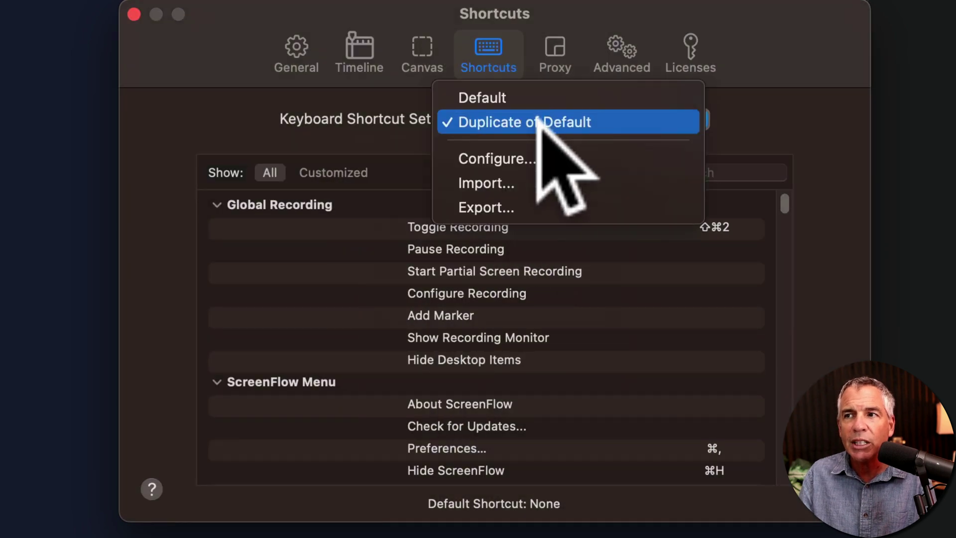
pyautogui.click(626, 115)
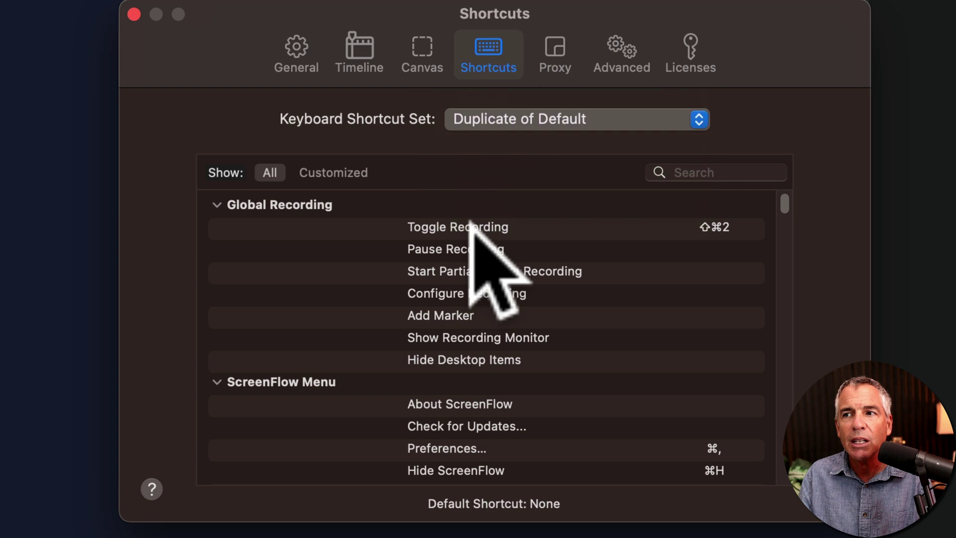
pyautogui.click(455, 244)
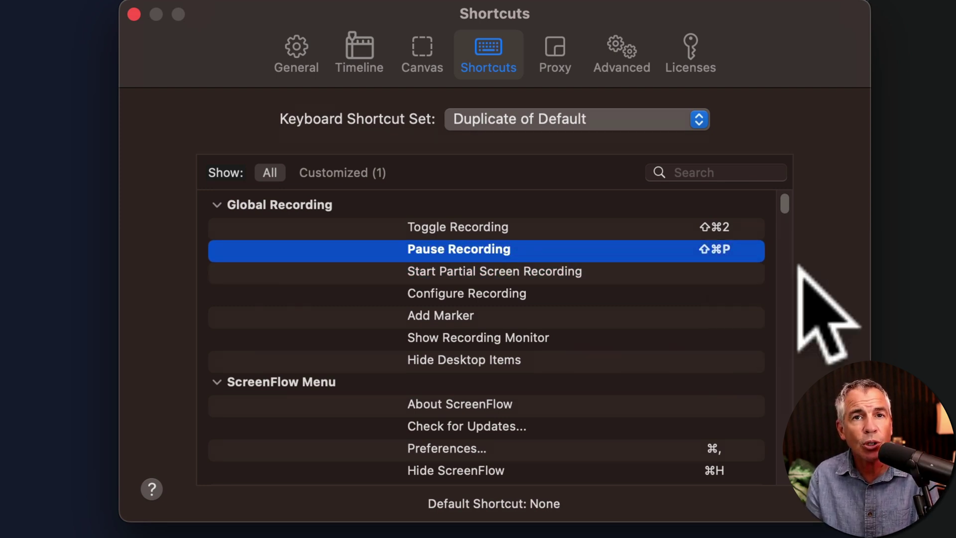
# Rename 'Duplicate of Default' to a personal 'Custom Shortcuts' name and close the set list.
pyautogui.click(604, 112)
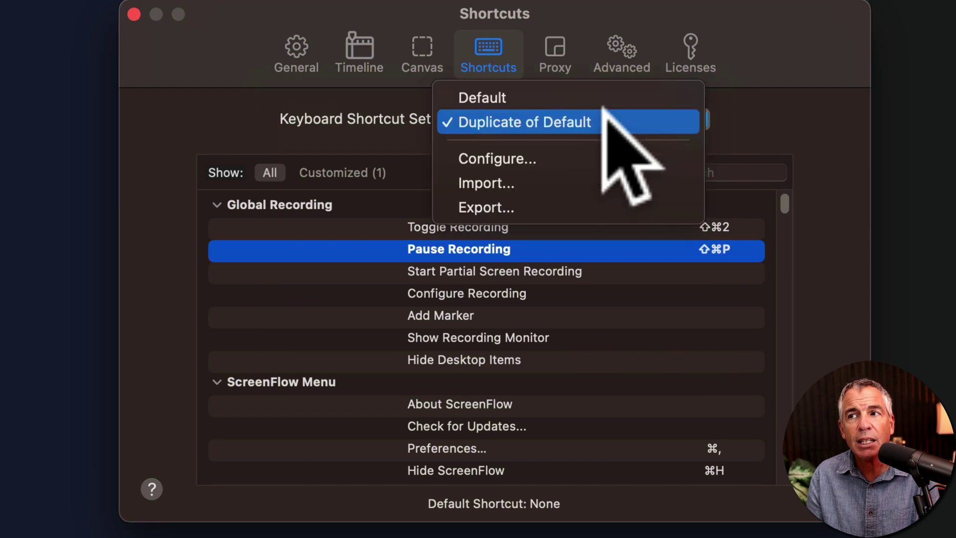
pyautogui.click(608, 150)
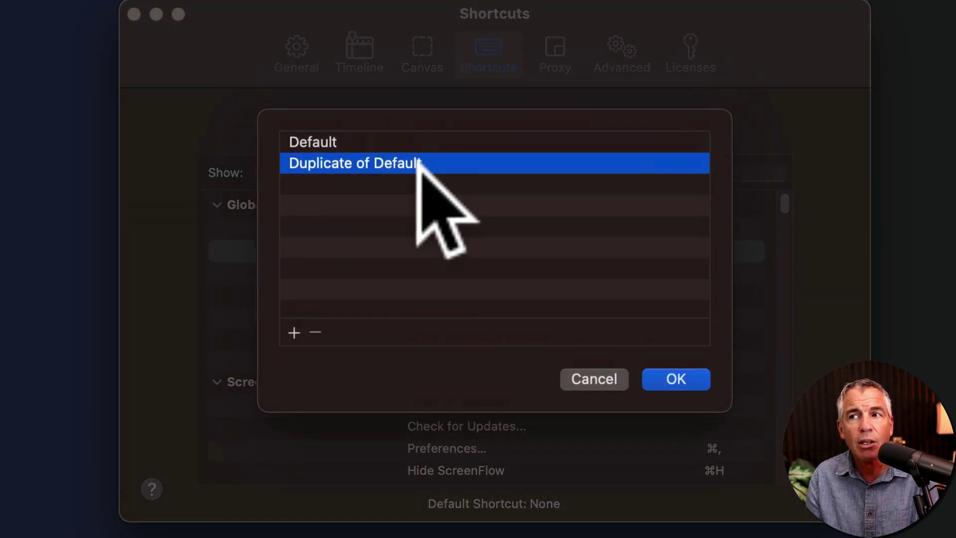
pyautogui.click(373, 162)
pyautogui.moveTo(423, 161); pyautogui.dragTo(259, 149)
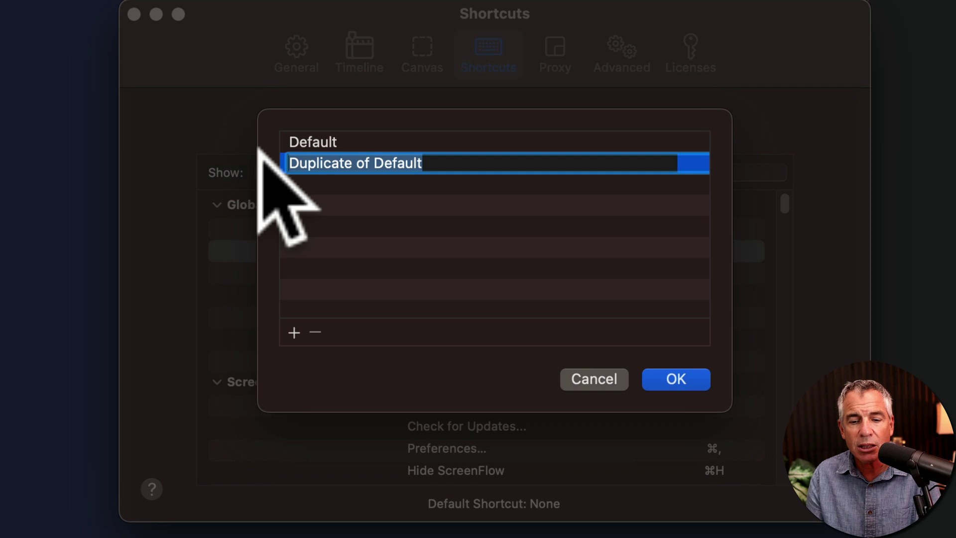
pyautogui.write("Mike's Custom Shortcuts")
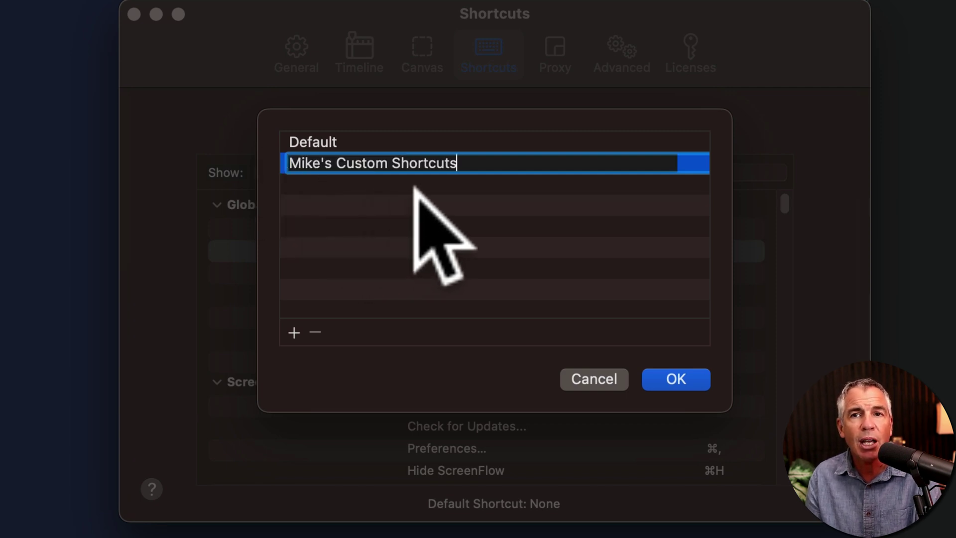
pyautogui.press('Return')
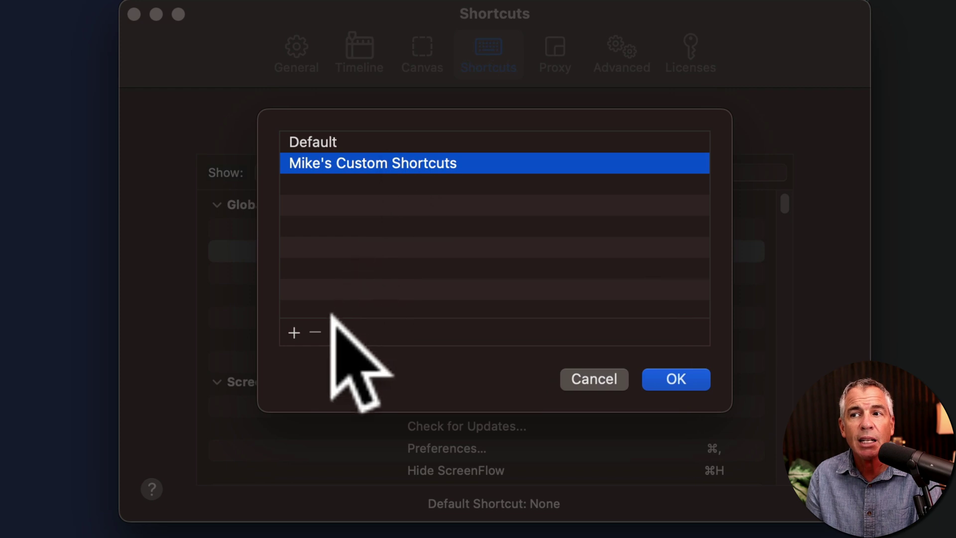
pyautogui.press('Escape')
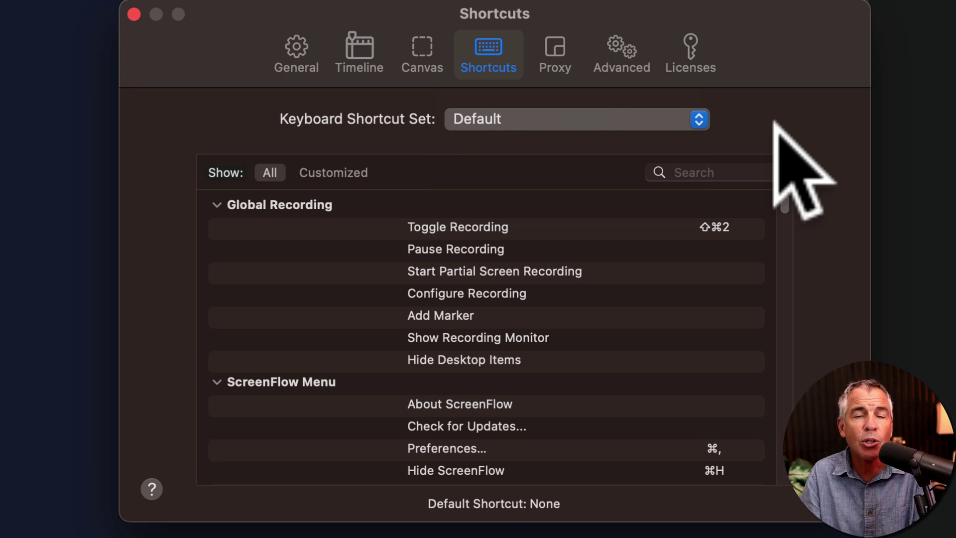
# Activate the custom set and export it as a .screenflowkeyset file to the iCloud Desktop.
pyautogui.click(696, 122)
pyautogui.click(662, 139)
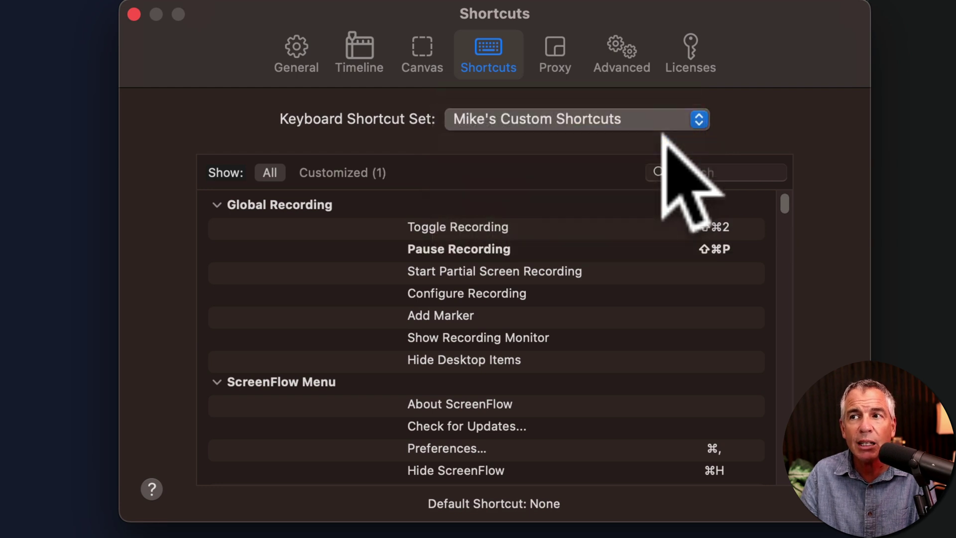
pyautogui.click(664, 108)
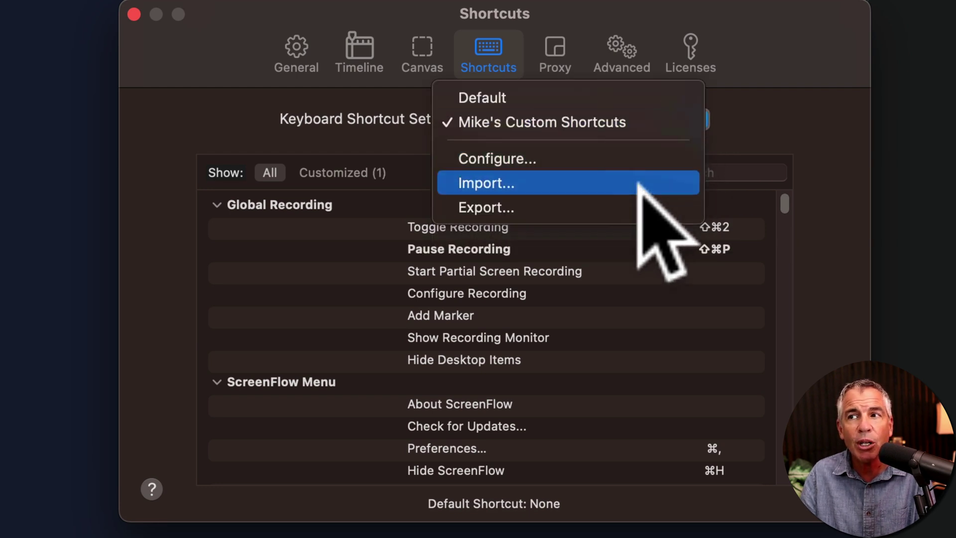
pyautogui.click(637, 206)
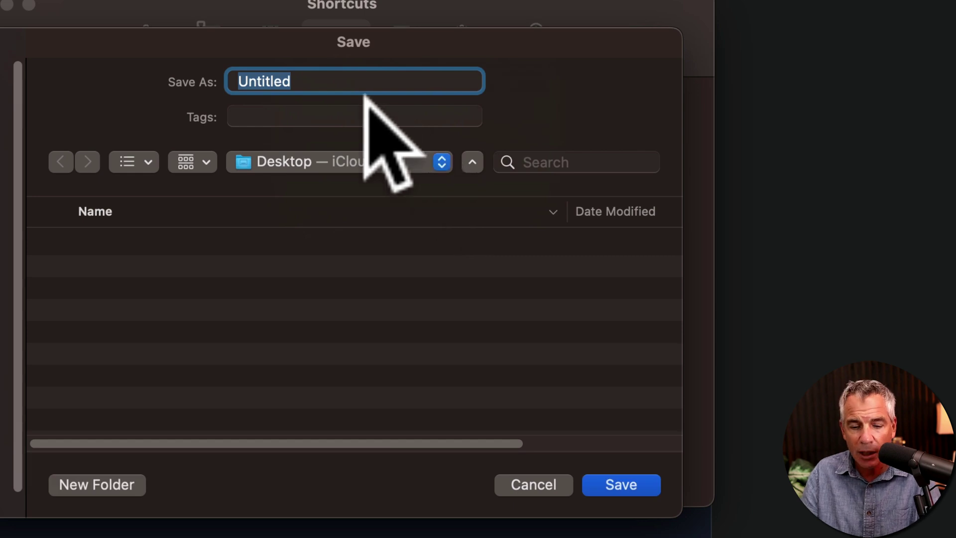
pyautogui.write("Mike's Custom Shortcuts")
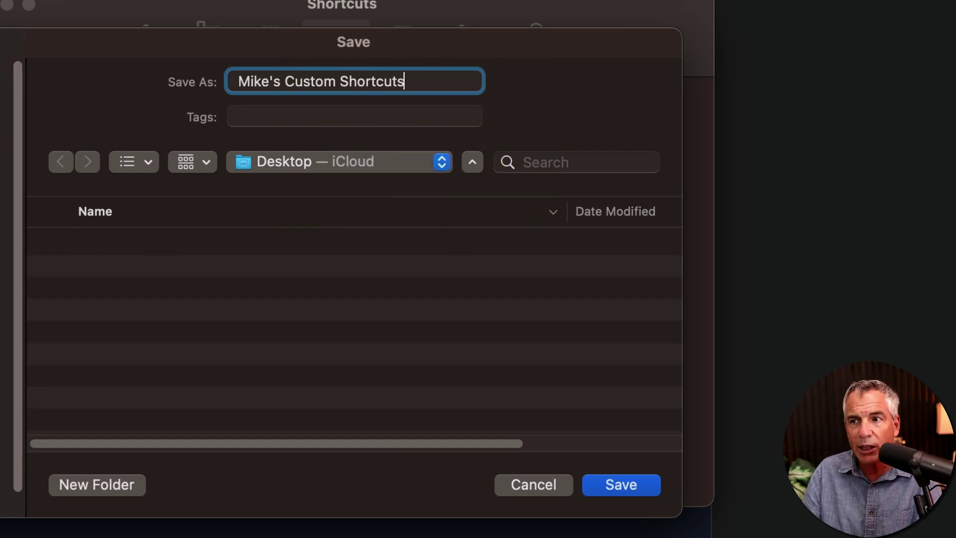
pyautogui.click(618, 483)
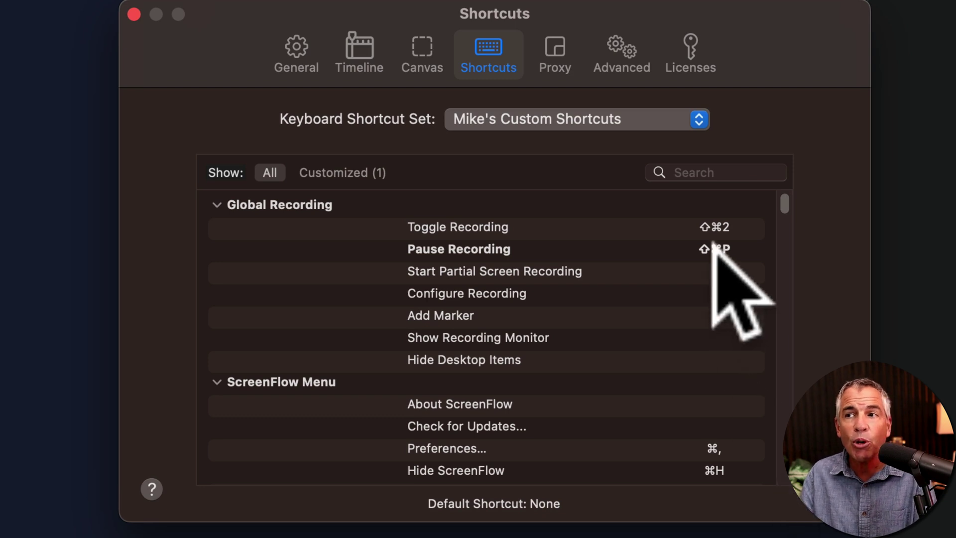
pyautogui.click(635, 120)
# Choose Import and pick the exported .screenflowkeyset file on the Desktop.
pyautogui.click(600, 182)
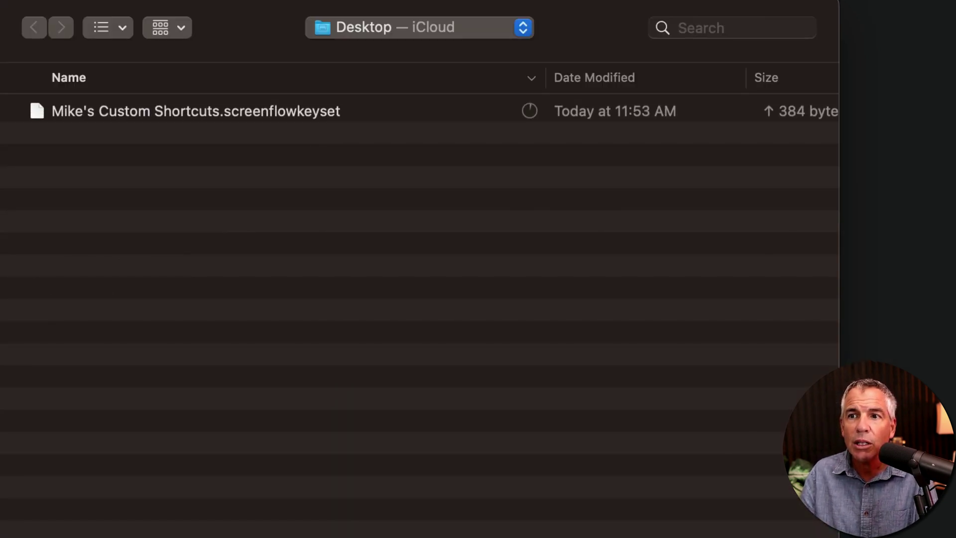
pyautogui.click(168, 107)
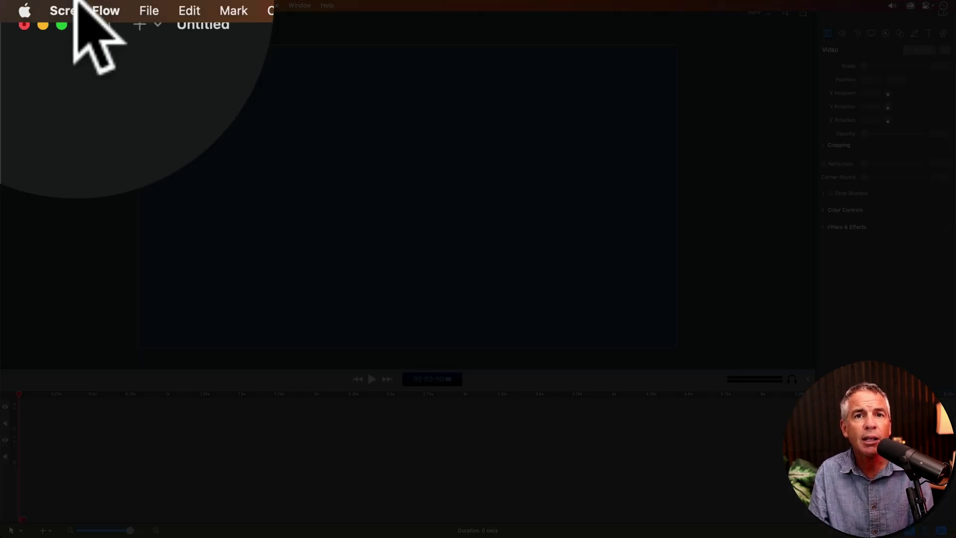
# Reopen Preferences on Shortcuts and make the imported personal shortcut set active.
pyautogui.click(77, 8)
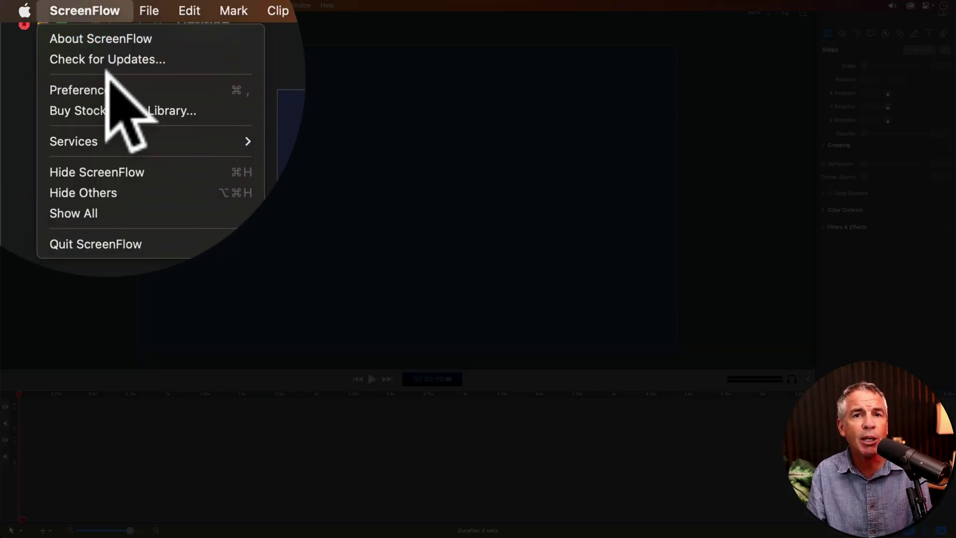
pyautogui.click(94, 89)
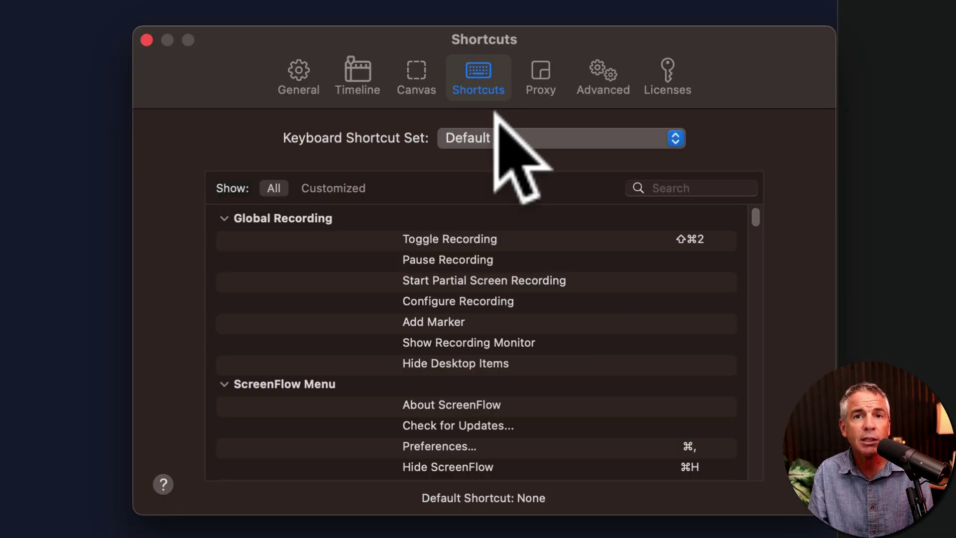
pyautogui.click(545, 228)
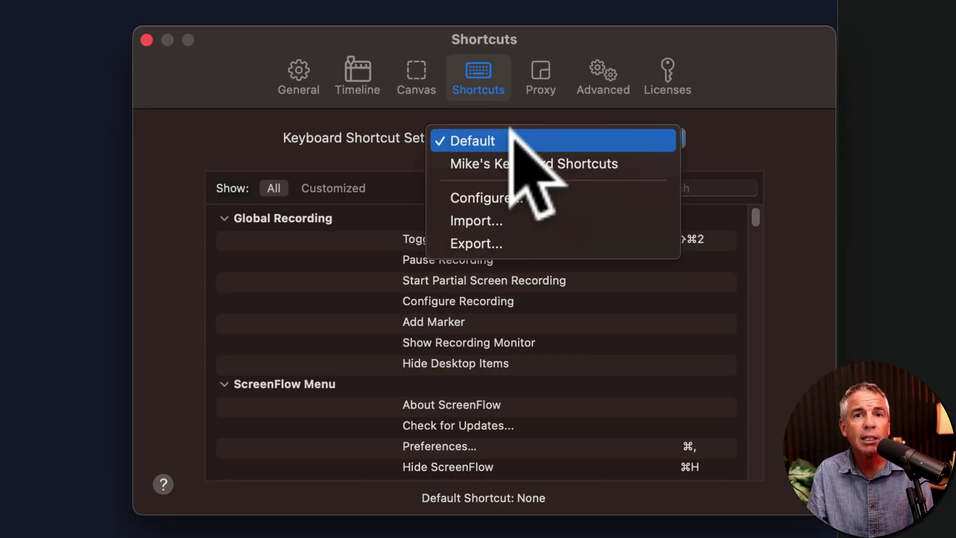
pyautogui.click(622, 166)
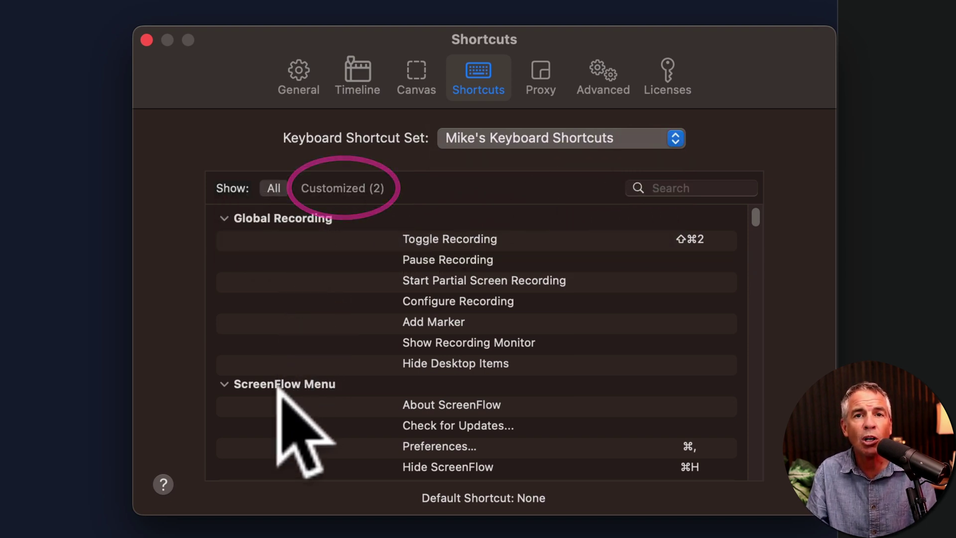
# Filter to the 2 customized shortcuts and leave Text Box with no shortcut.
pyautogui.click(346, 187)
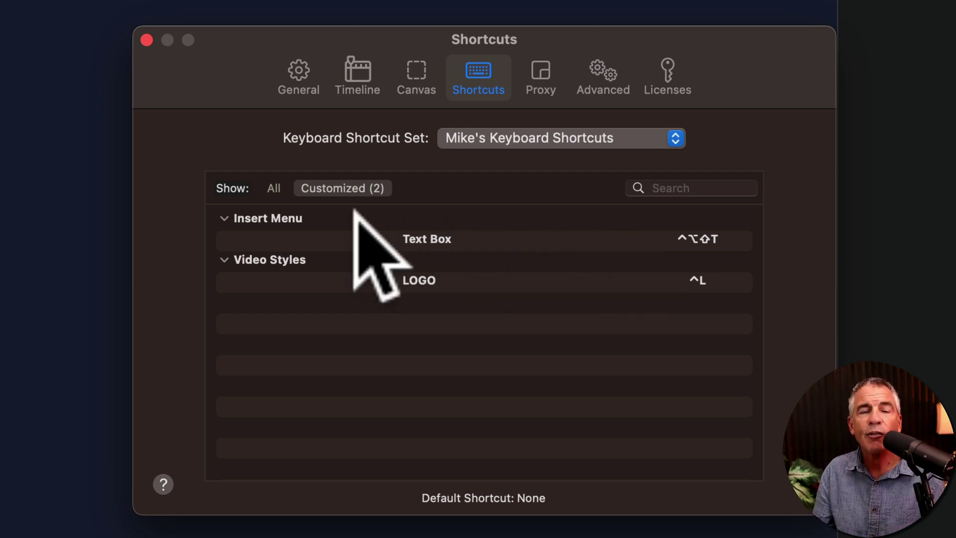
pyautogui.click(625, 233)
pyautogui.click(717, 239)
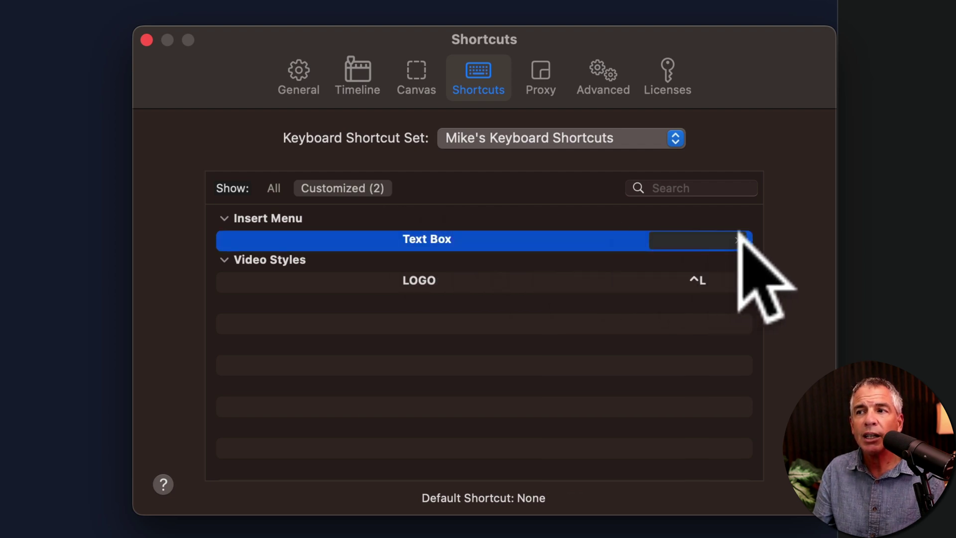
pyautogui.click(728, 397)
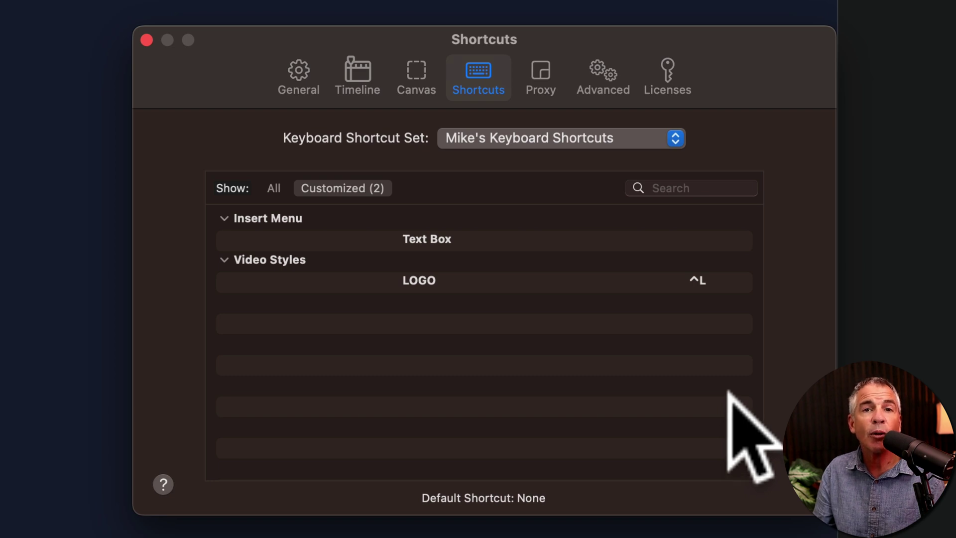
# Reassign LOGO to ⇧⌘L, replacing the conflicting ⌥⌘L.
pyautogui.click(702, 277)
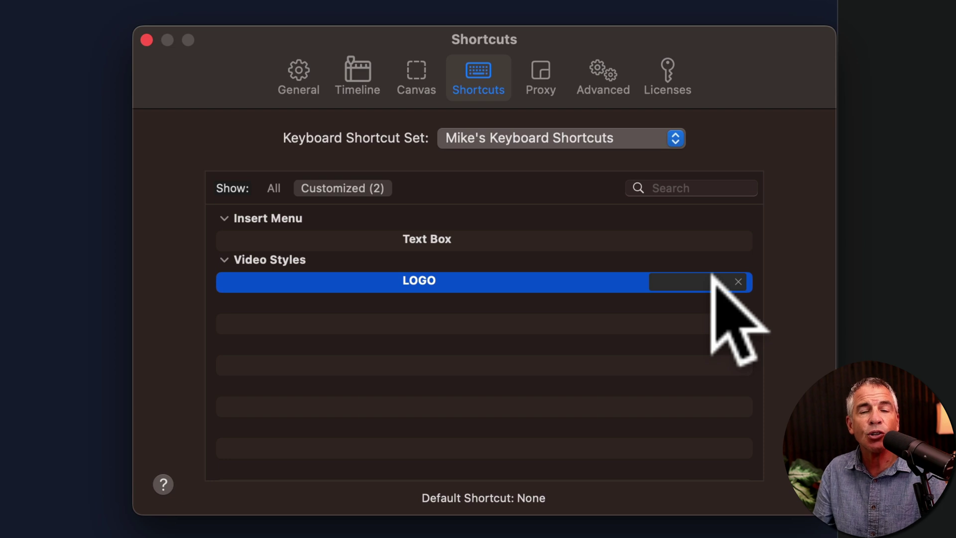
pyautogui.press('alt+super+l')
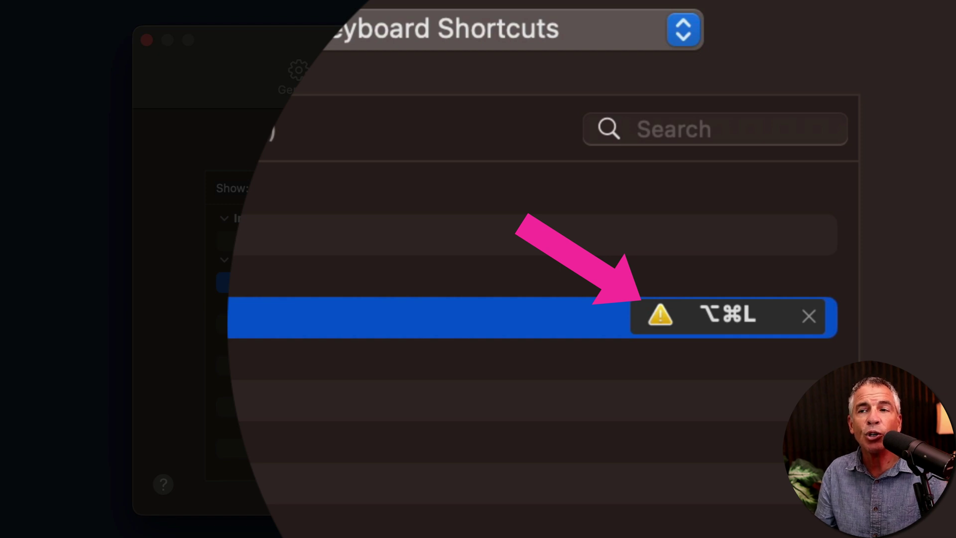
pyautogui.press('BackSpace')
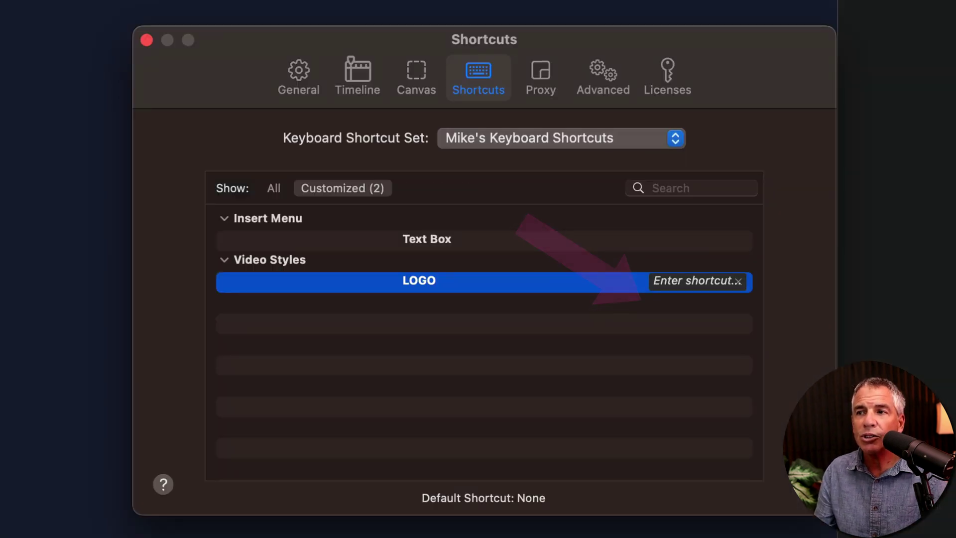
pyautogui.press('shift+super+l')
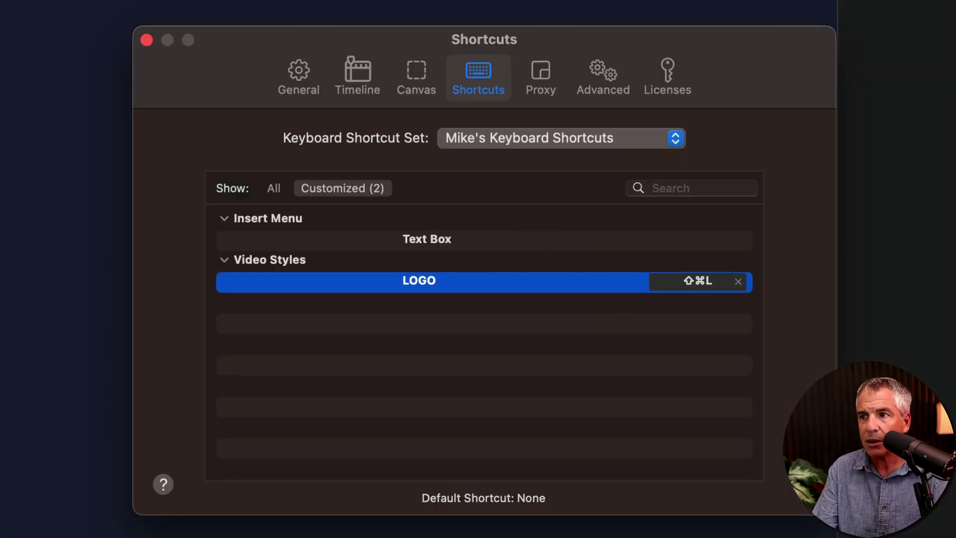